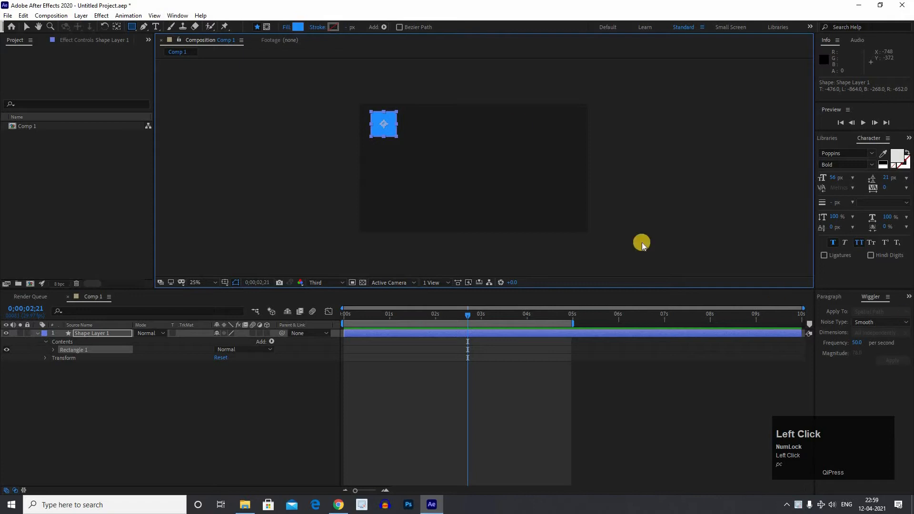
Set the small rectangle's fill to a bright, full-brightness blue and accept the colour
click(514, 166)
drag(514, 166, 511, 149)
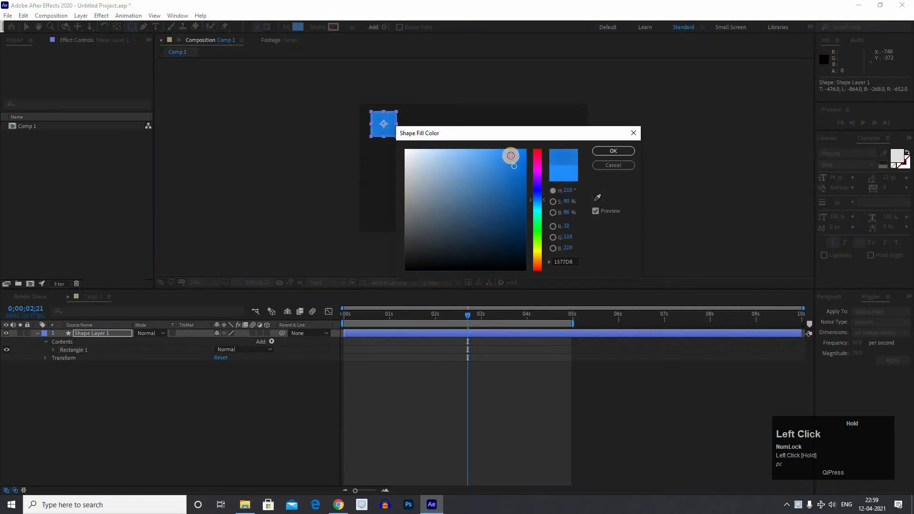
click(623, 151)
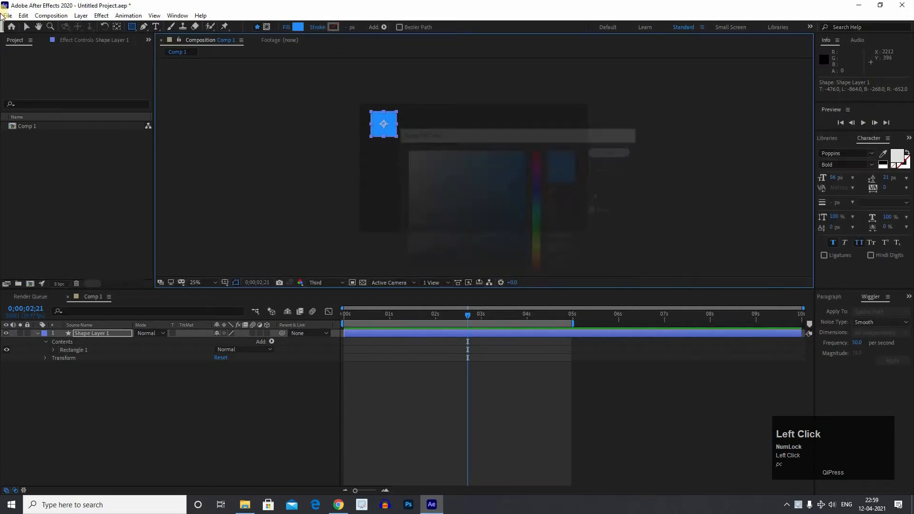
Add a Position keyframe at 0;00;00;00 to the blue square's shape layer
click(479, 153)
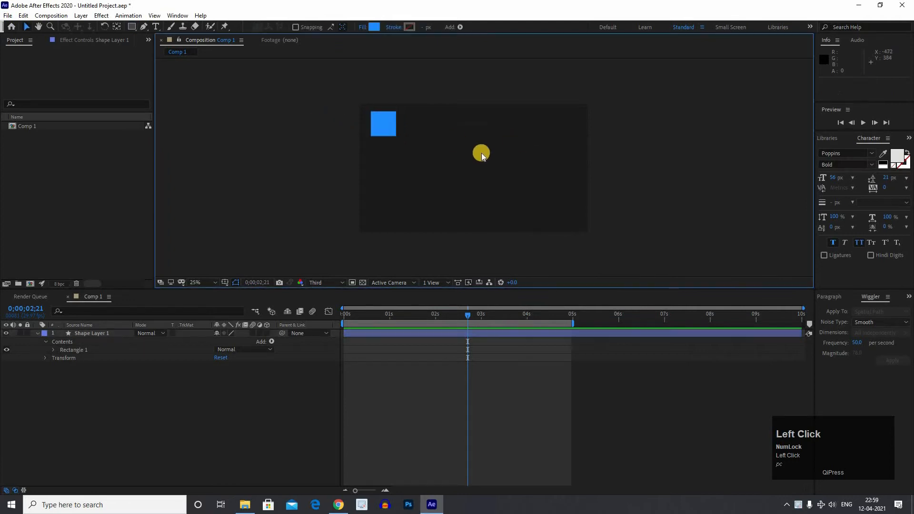
middle_click(418, 152)
click(404, 121)
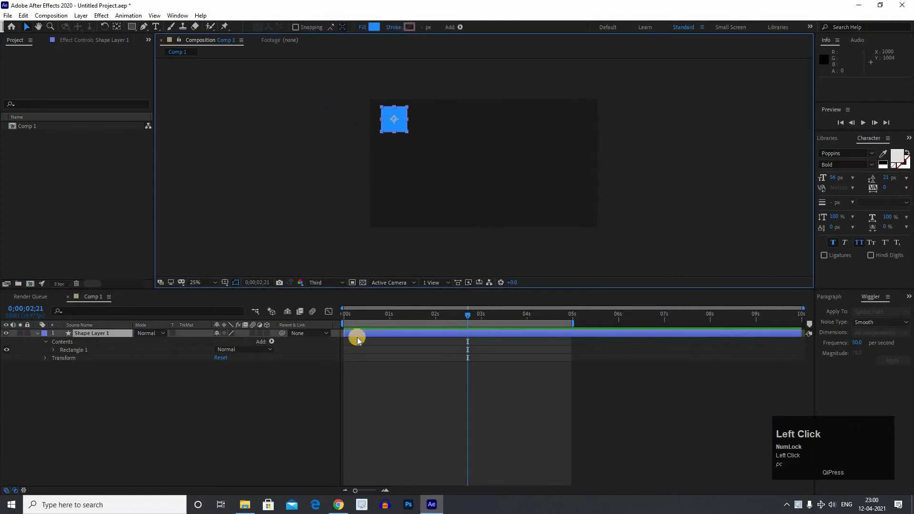
drag(381, 314, 233, 336)
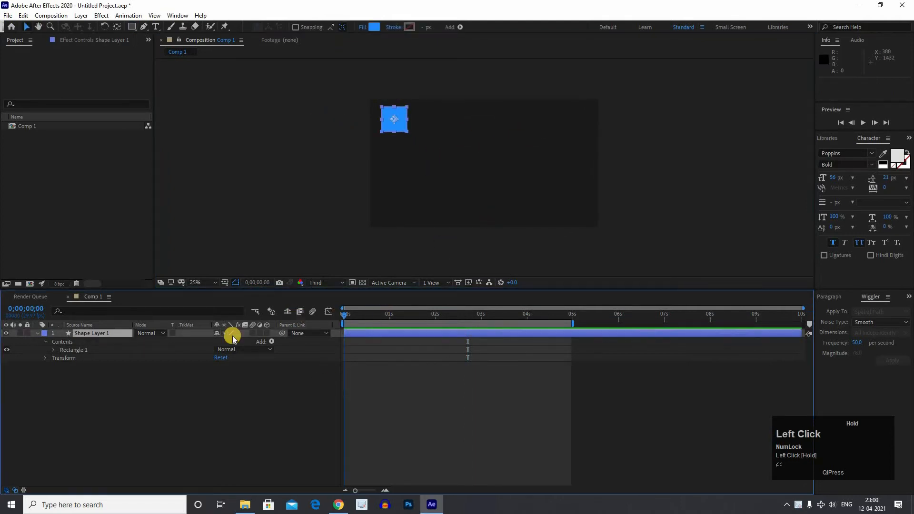
click(95, 335)
key(p)
drag(344, 317, 314, 322)
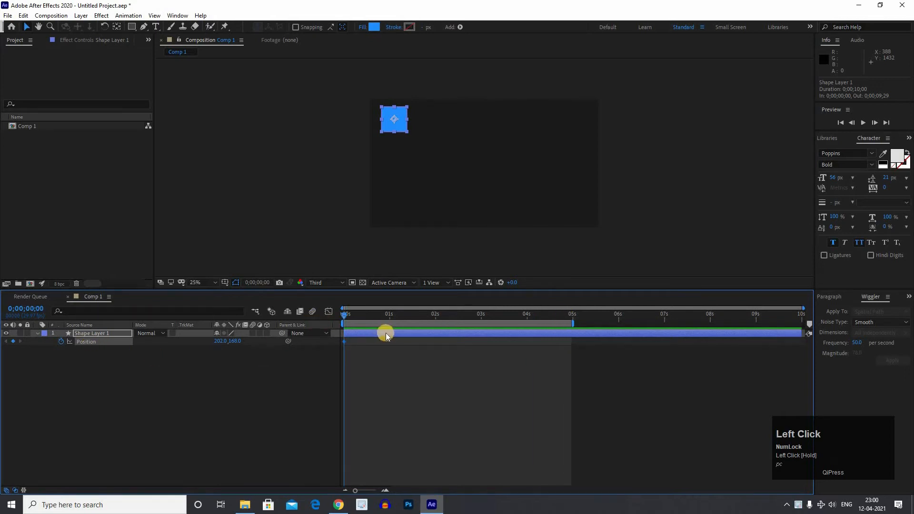
At 0;00;04;27, move the square to the composition's lower right, at about 1606, 788, and preview the movement
drag(344, 317, 568, 324)
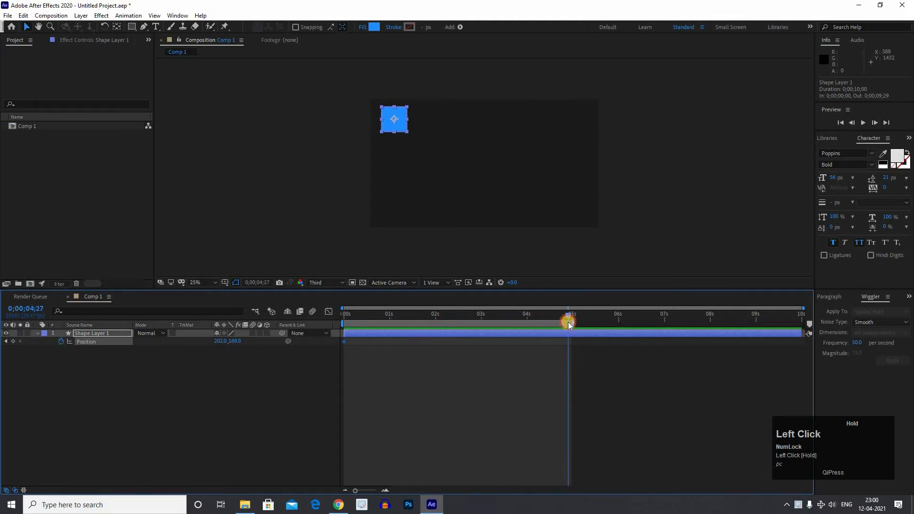
drag(401, 127, 568, 203)
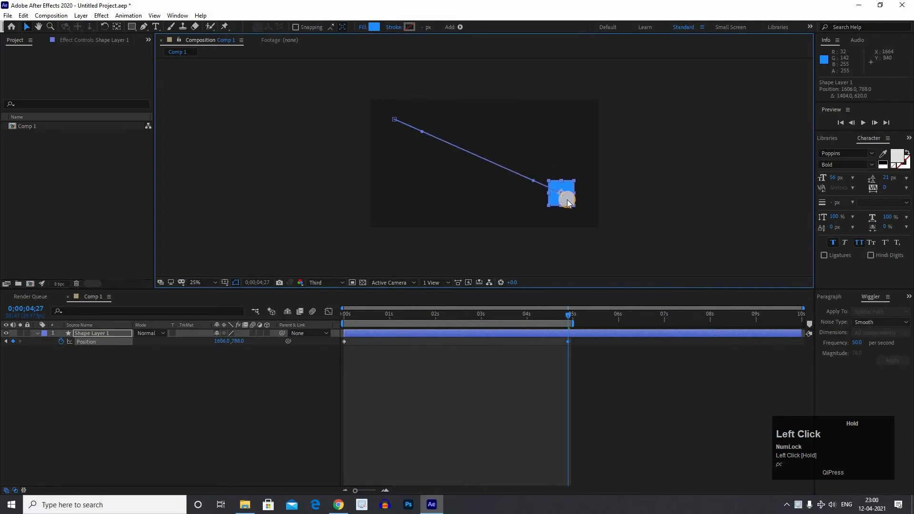
click(388, 322)
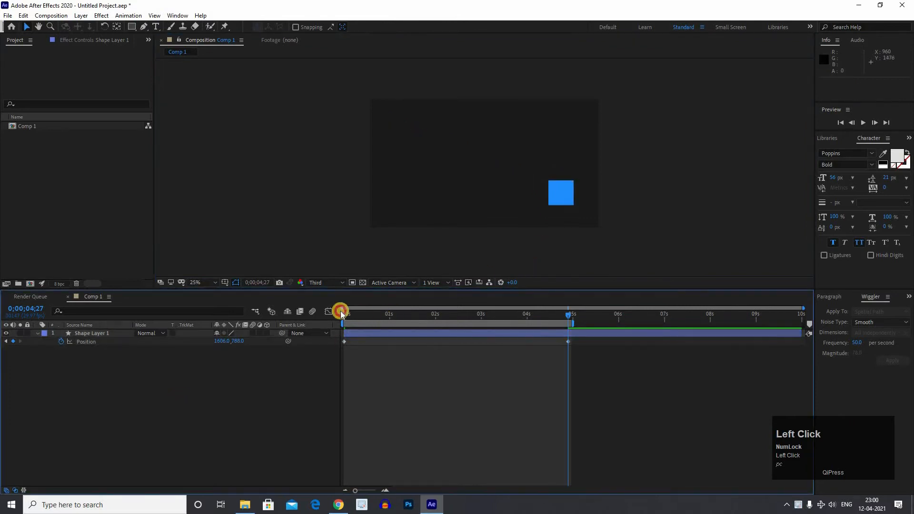
click(341, 312)
key(space)
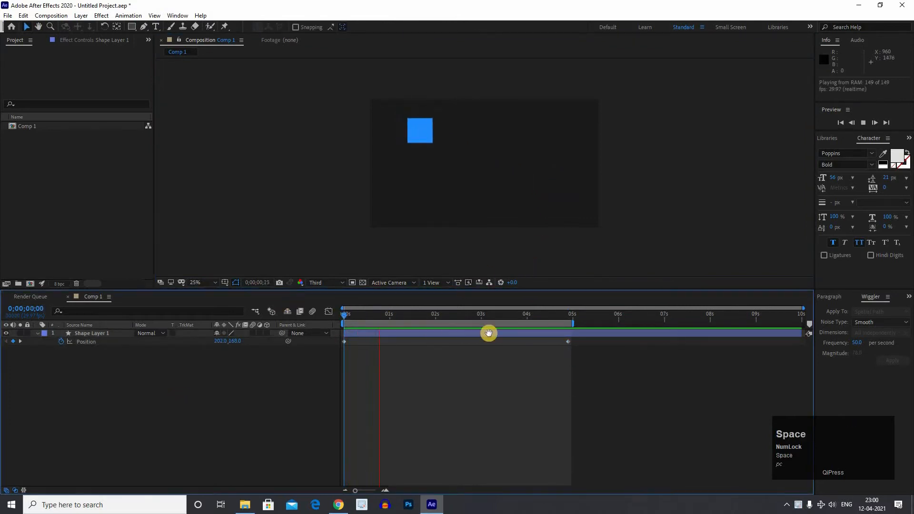
Move the ending Position keyframe to about 0;00;02;02 and play back the faster movement
drag(568, 343, 437, 342)
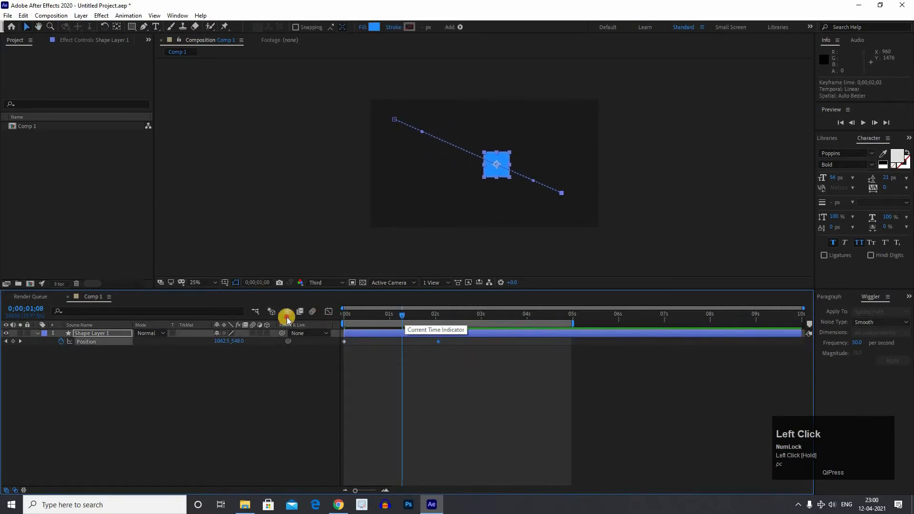
key(space)
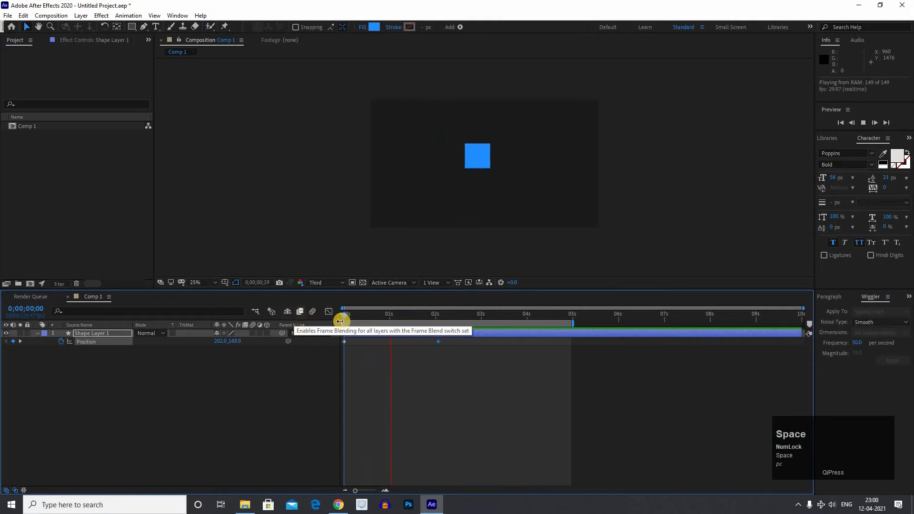
key(space)
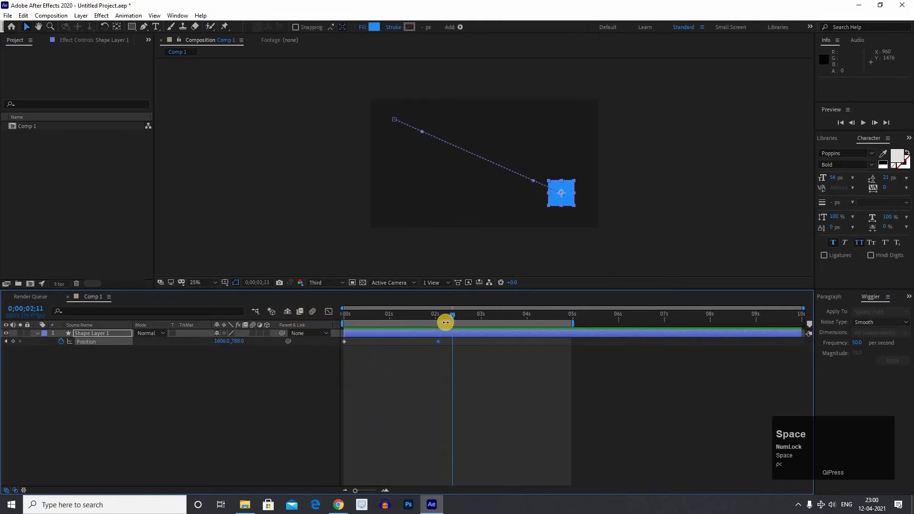
End the work area at 0;00;02;11, return to the first frame and deselect the layer
key(n)
drag(434, 312, 194, 311)
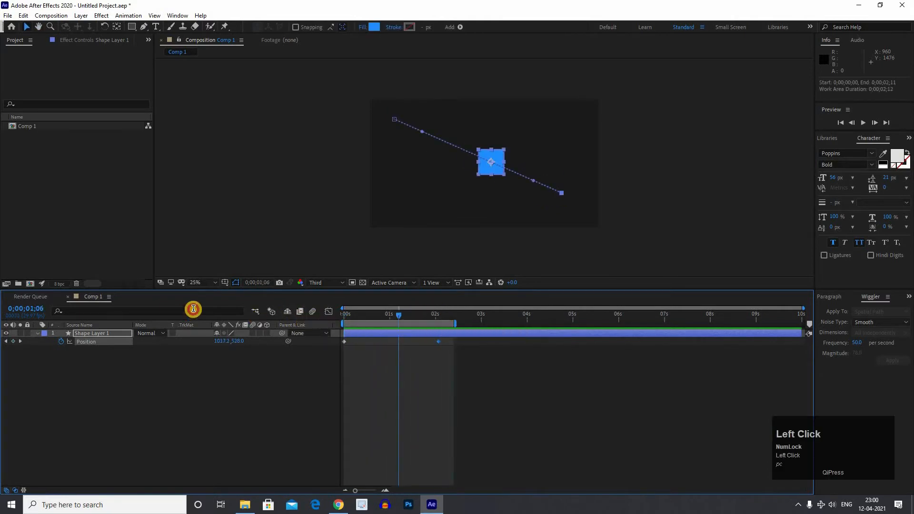
mouse_move(473, 167)
mouse_down()
mouse_move(473, 150)
mouse_move(468, 162)
mouse_up()
click(150, 400)
Hide the Wiggler, show it again and slightly reduce its height
click(177, 15)
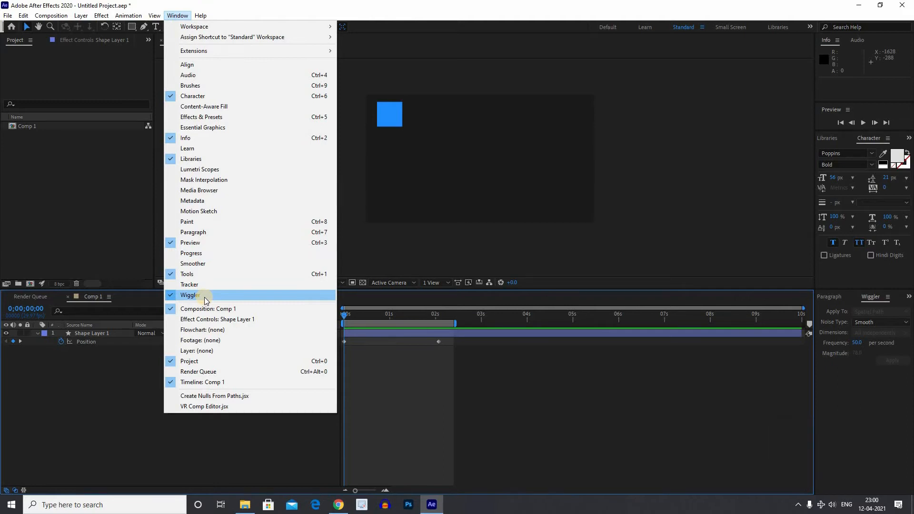
click(204, 296)
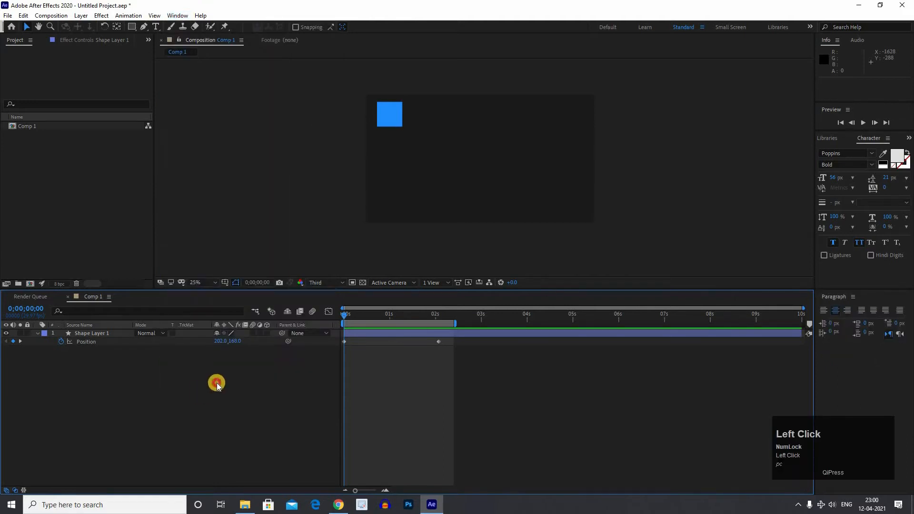
click(174, 16)
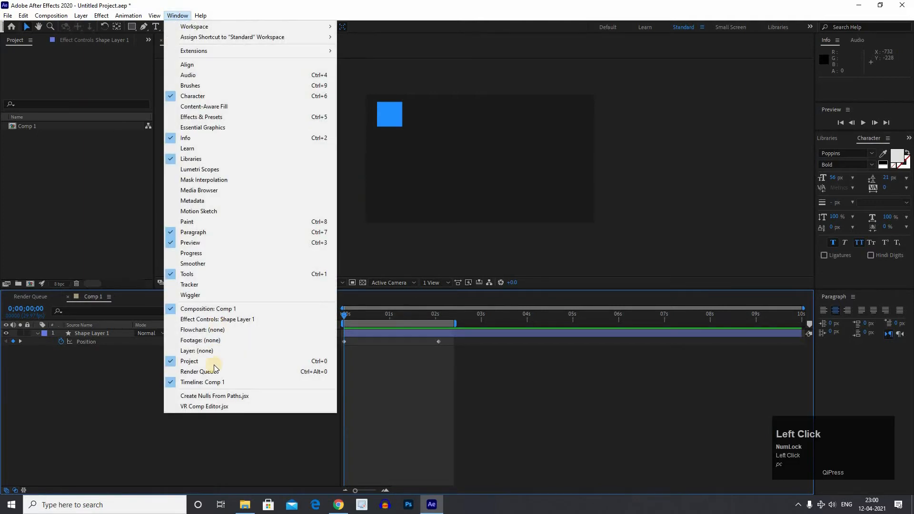
click(206, 294)
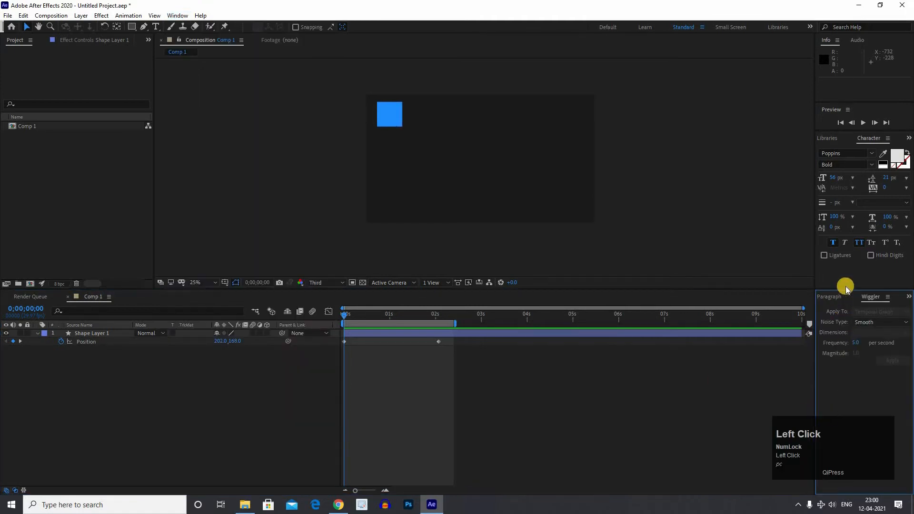
drag(846, 289, 864, 107)
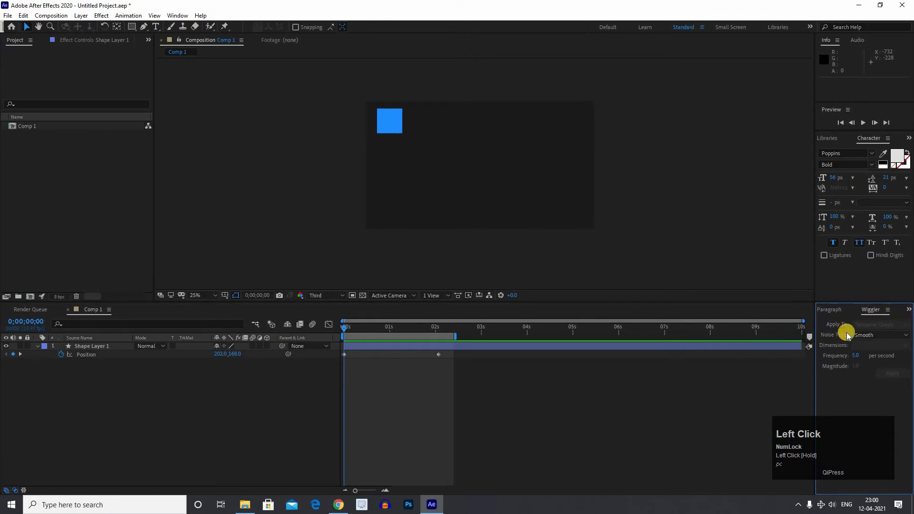
Apply the Wiggler to both Position keyframes with Smooth noise, a frequency of 0 and a magnitude of 82
click(873, 336)
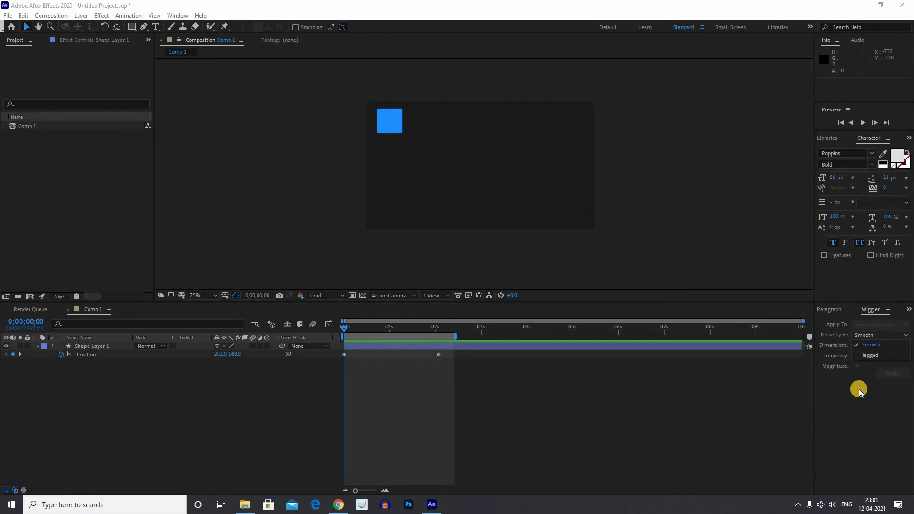
click(180, 447)
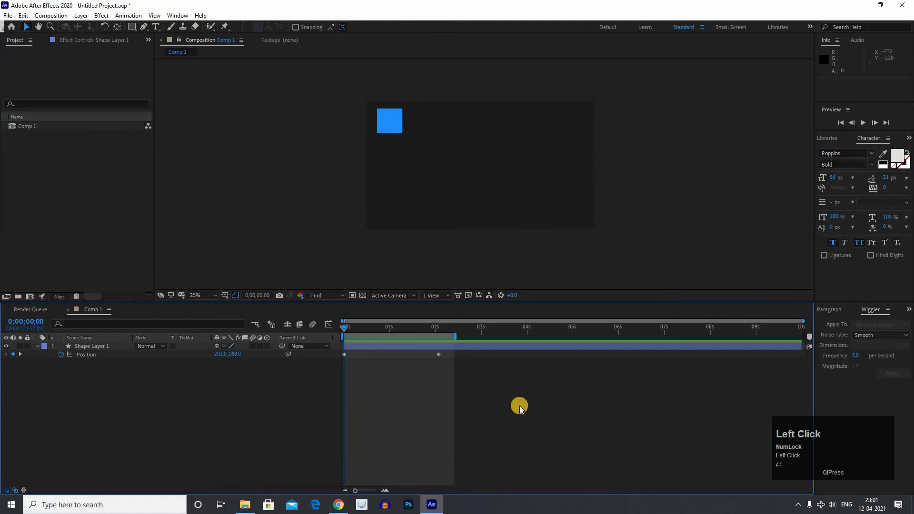
drag(503, 400, 339, 352)
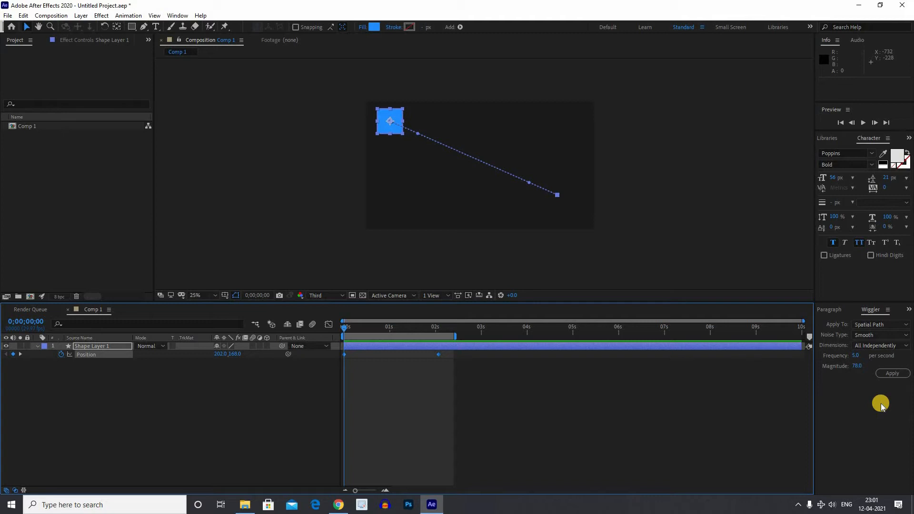
click(855, 357)
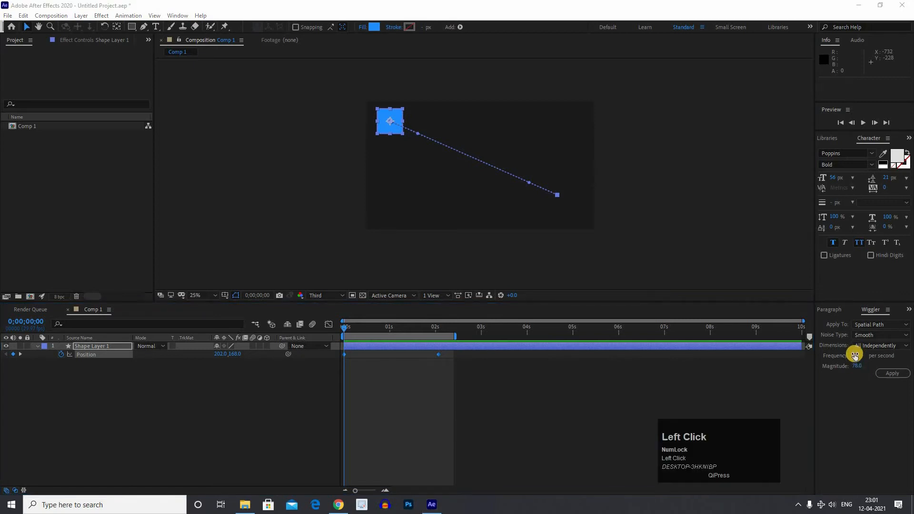
text(0)
click(858, 369)
mouse_move(864, 367)
mouse_down()
mouse_move(857, 381)
mouse_move(855, 367)
mouse_up()
click(892, 374)
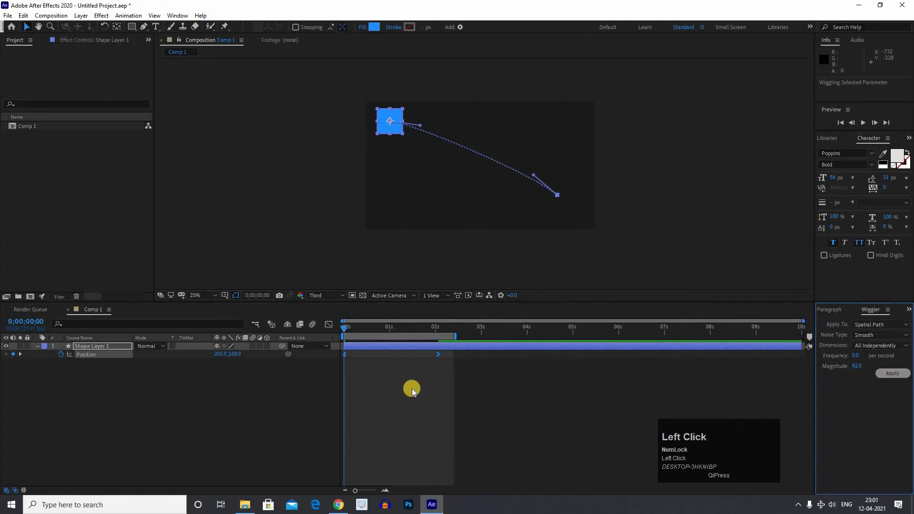
Play back the square's animation to examine the effect of the zero-frequency wiggle
click(299, 327)
key(space)
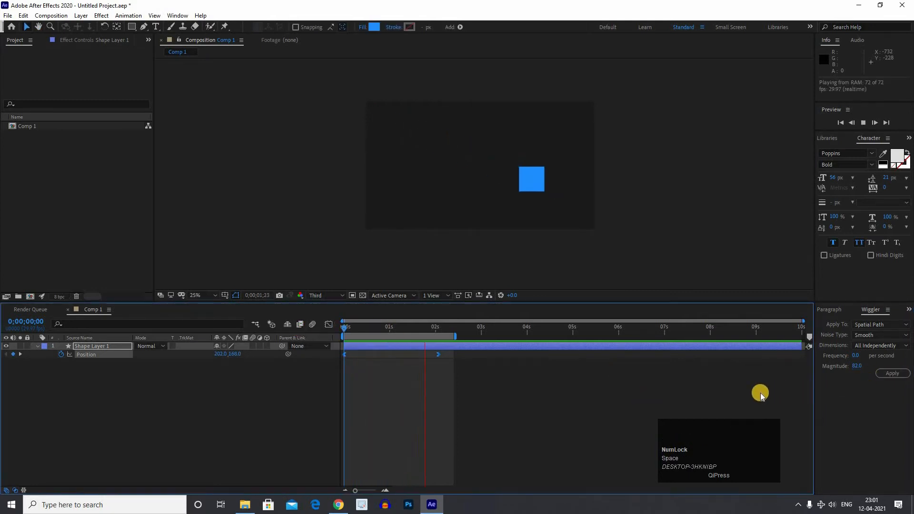
key(space)
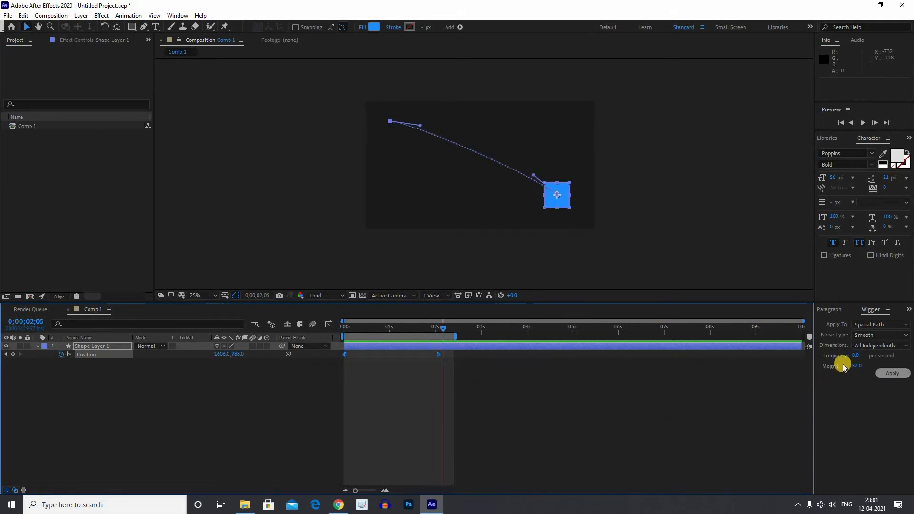
key(space)
key(space)
Apply the Wiggler to the selected Position keyframes at a frequency of 54 per second and preview the shake from the start
click(878, 355)
drag(879, 355, 850, 358)
click(891, 373)
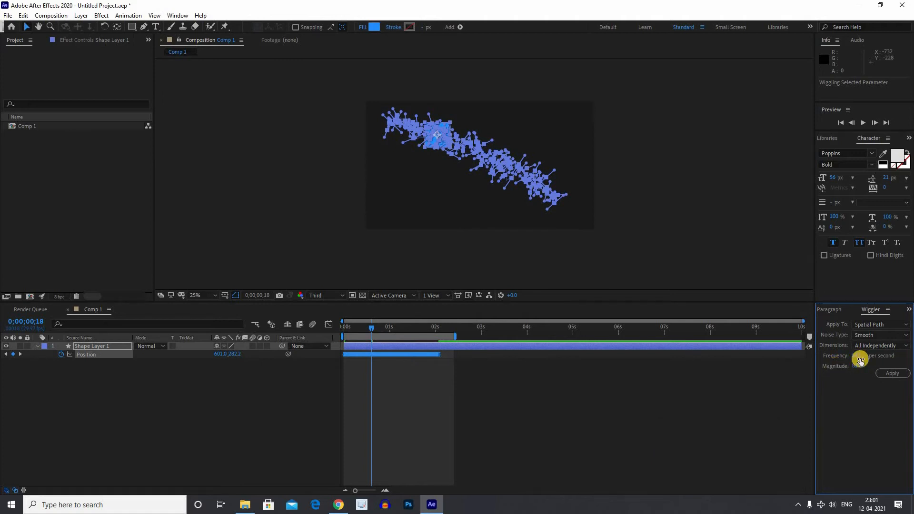
drag(335, 329, 309, 227)
click(496, 253)
key(space)
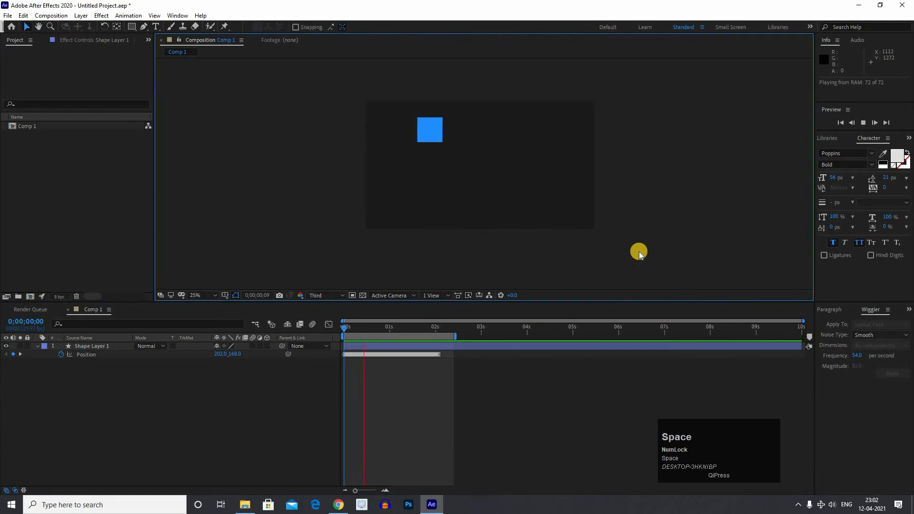
key(space)
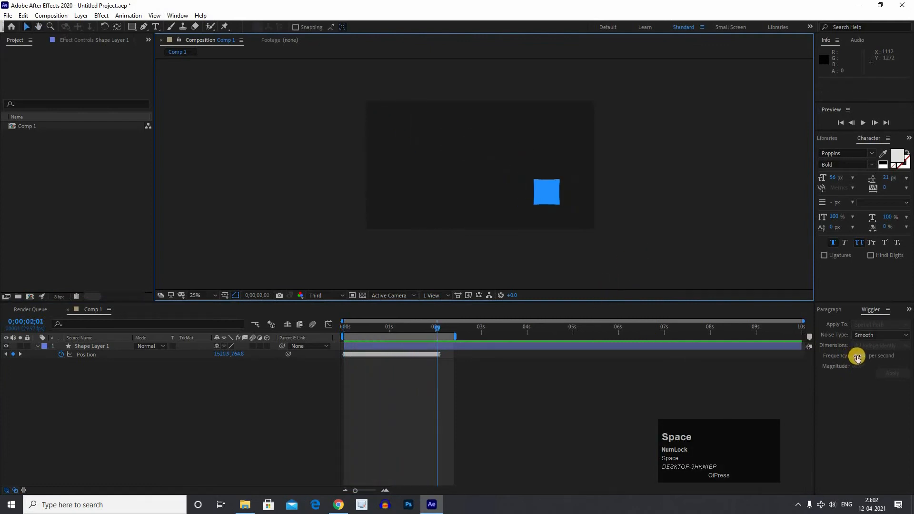
Select all the Position keyframes, apply the Wiggler at a frequency of 9 per second and preview the result
drag(855, 356, 838, 357)
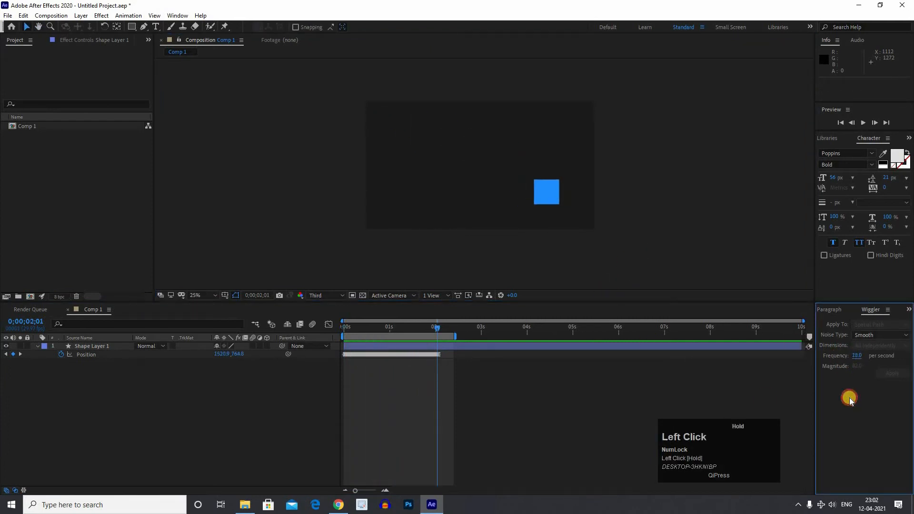
drag(575, 388, 335, 355)
drag(853, 359, 855, 359)
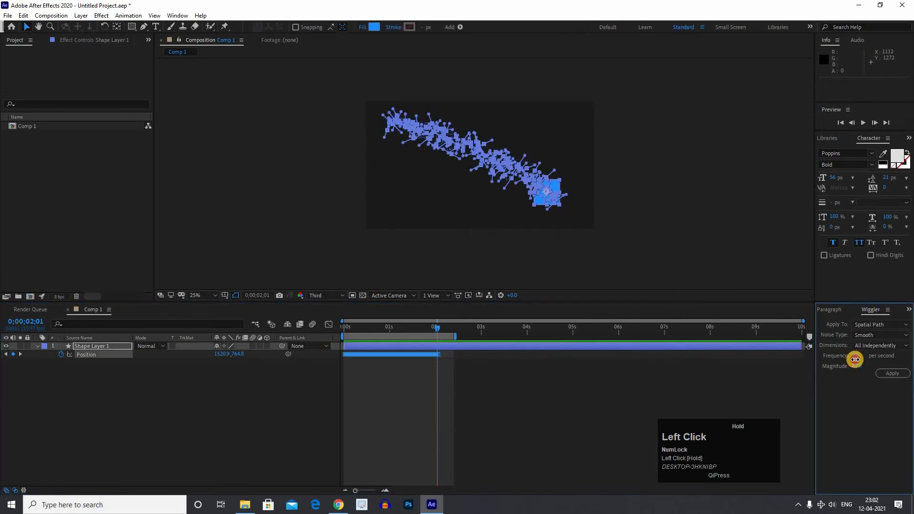
click(893, 373)
drag(365, 327, 248, 325)
click(541, 263)
key(space)
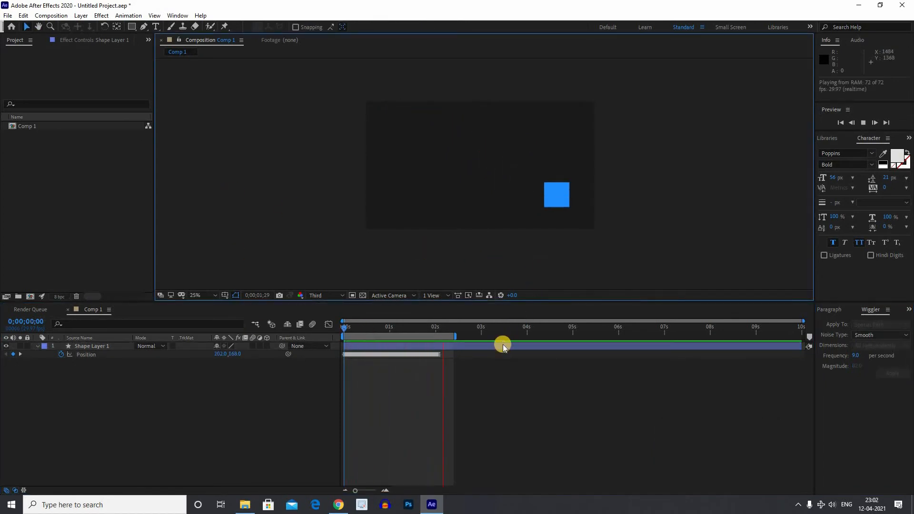
key(space)
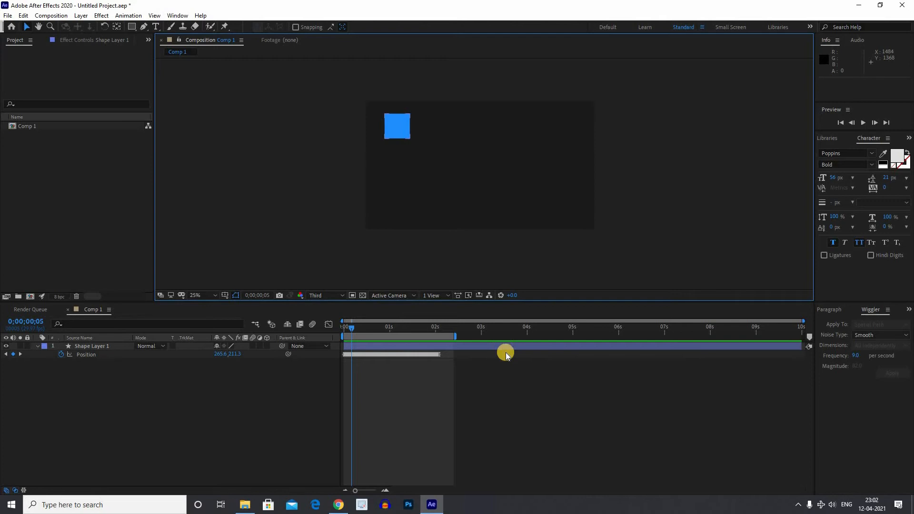
Delete all of Shape Layer 1's Position keyframes and extend the work area to the full 10 seconds of the composition
click(363, 341)
drag(363, 341, 79, 366)
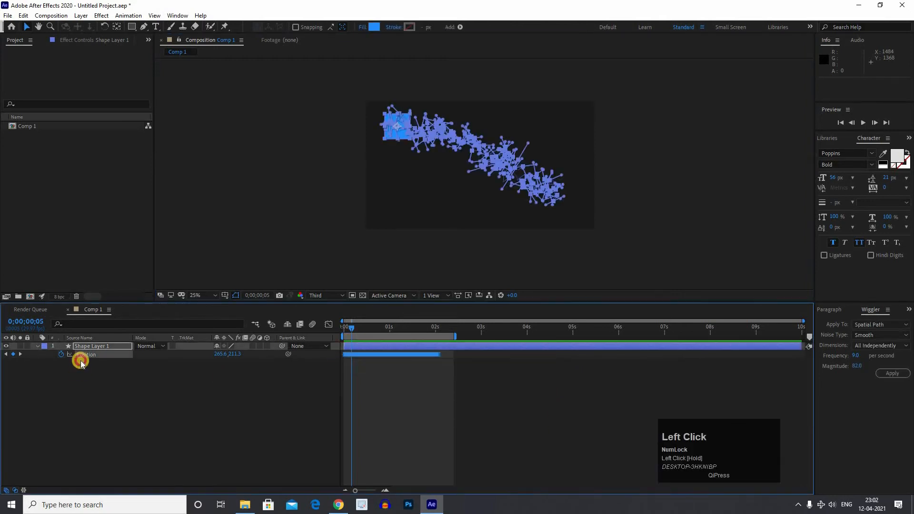
click(82, 359)
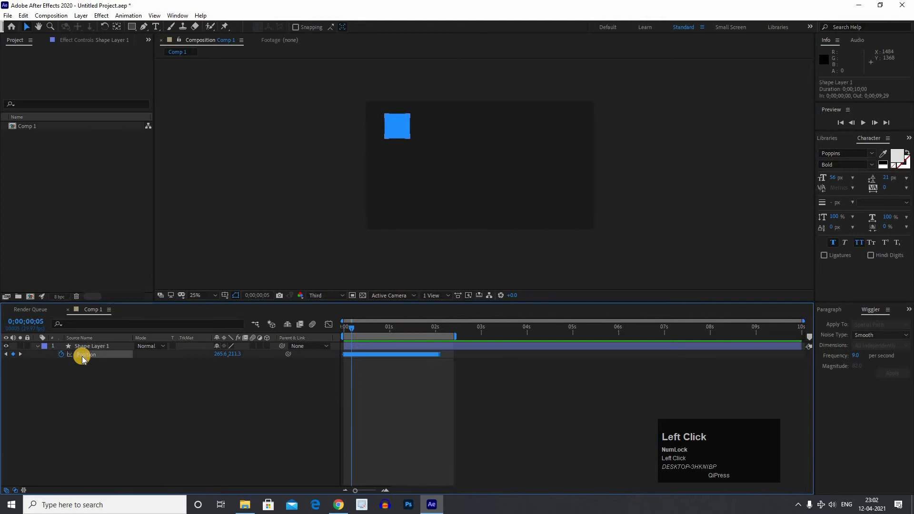
key(Delete)
click(85, 377)
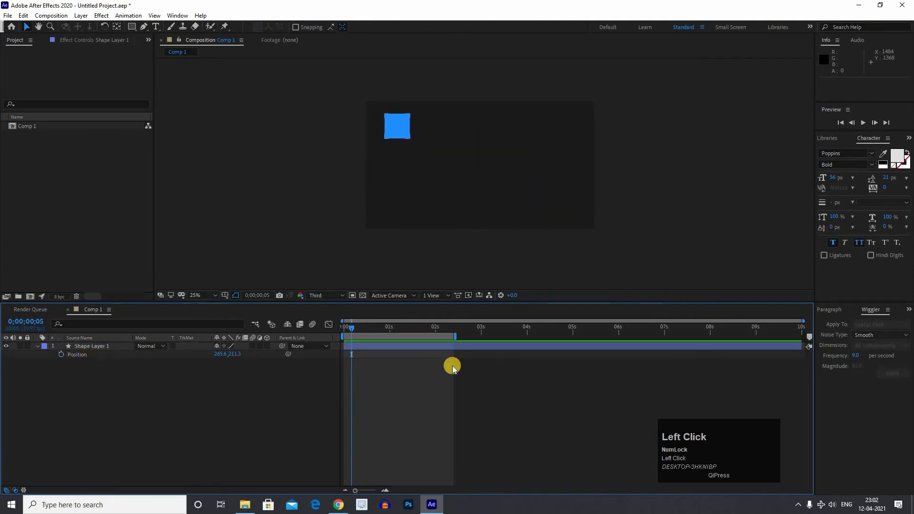
drag(349, 326, 810, 334)
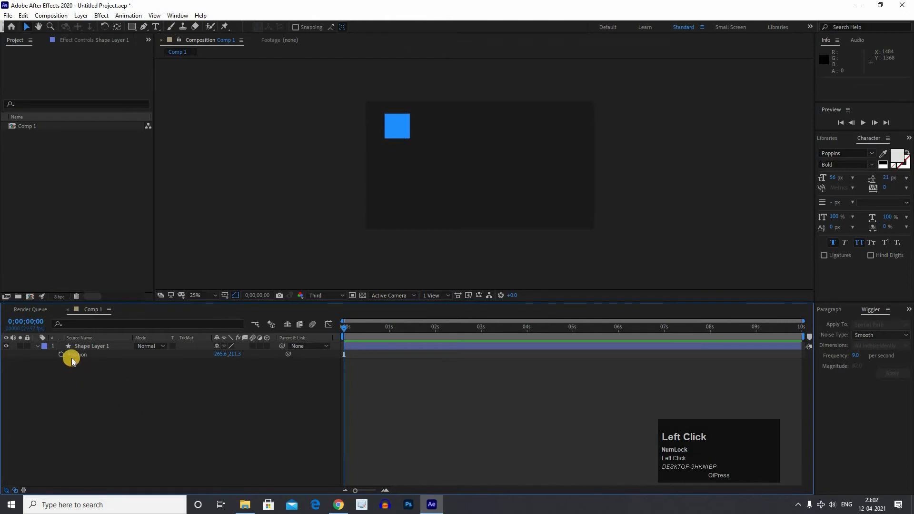
Show Shape Layer 1's Transform properties and add the expression wiggle(50,100) to Position
click(38, 347)
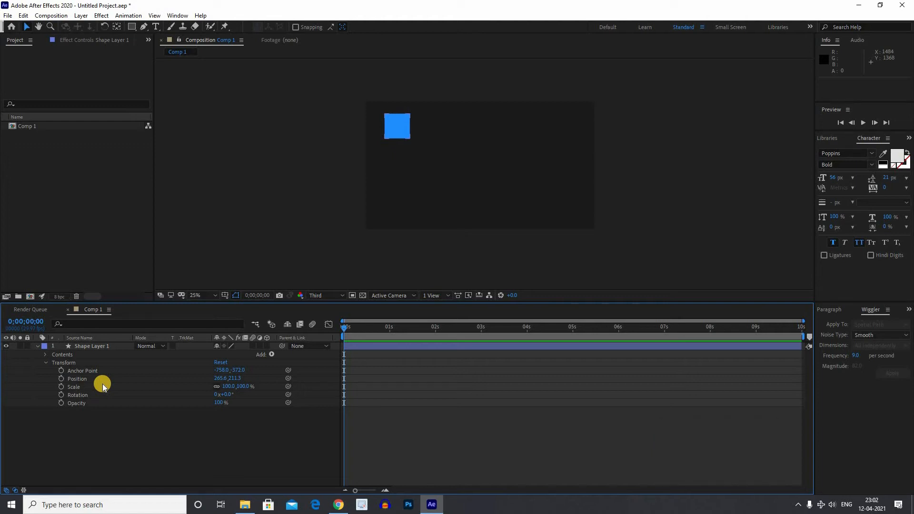
click(64, 440)
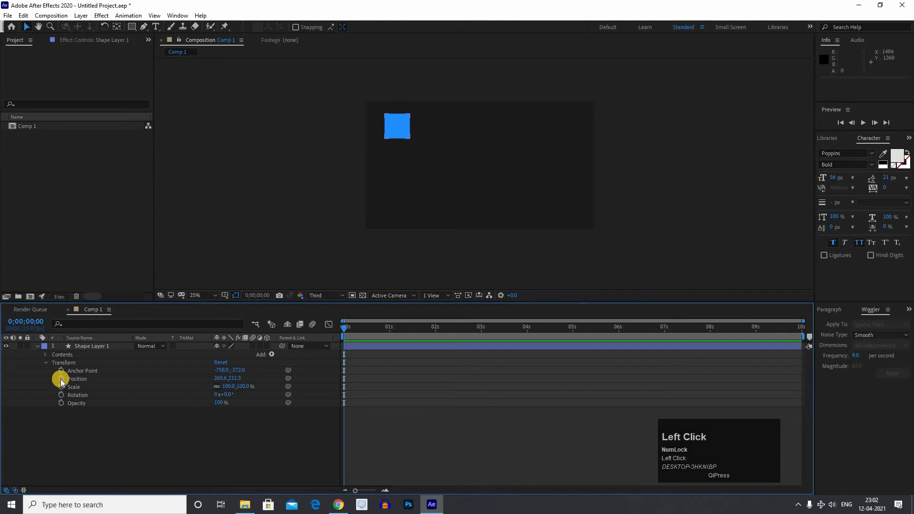
key(alt)
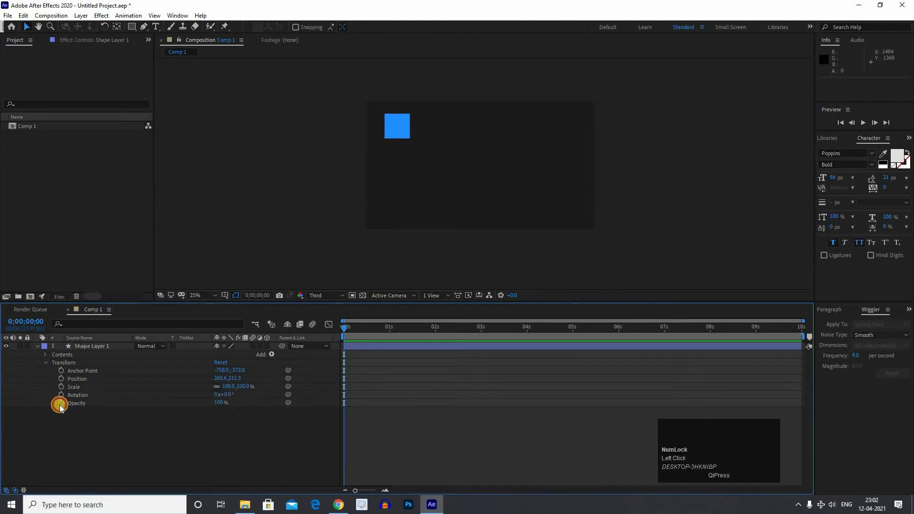
alt+right_click(61, 379)
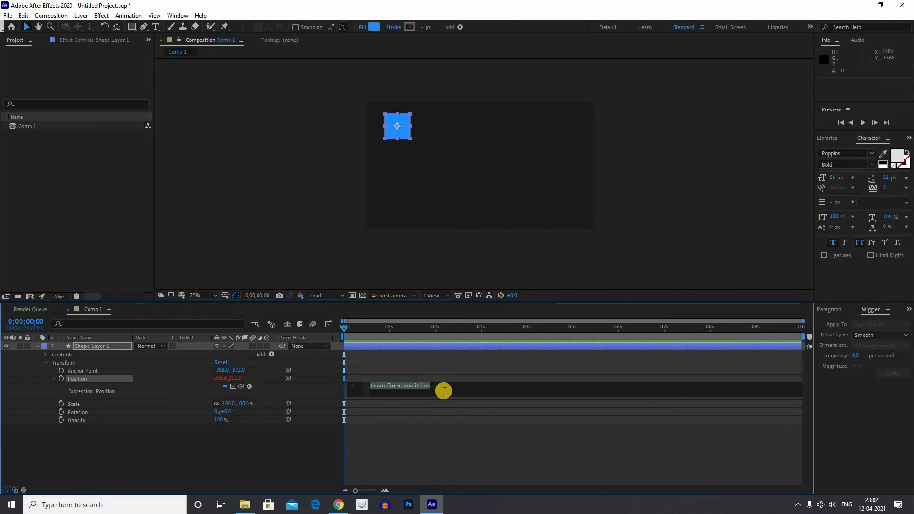
text(wigg)
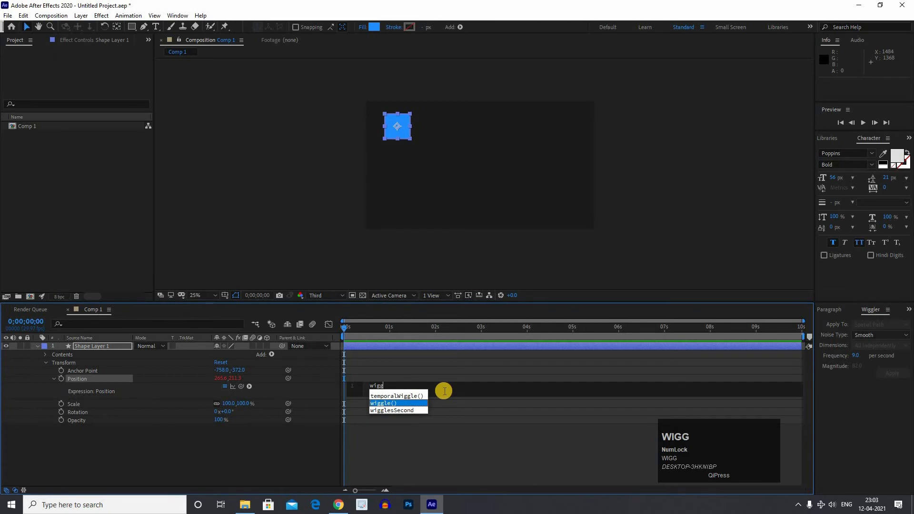
text(le(50)
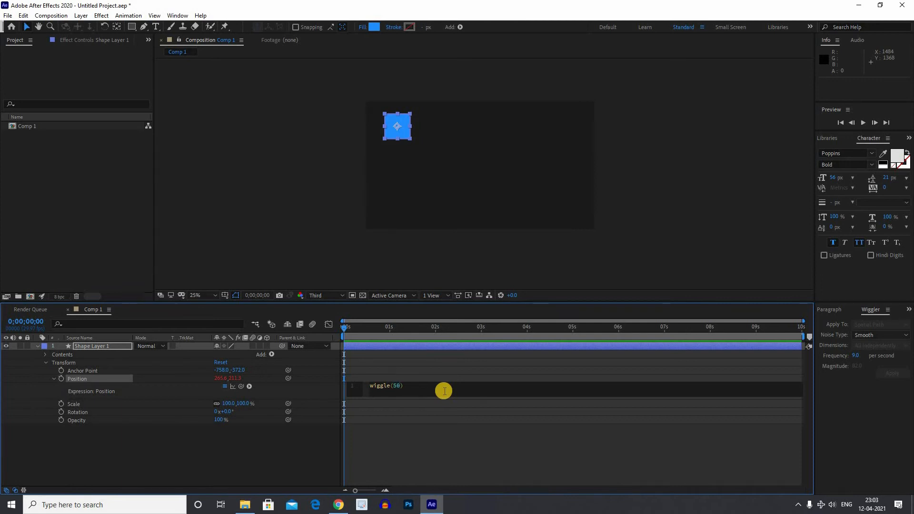
text(,100)
key(KP_Enter)
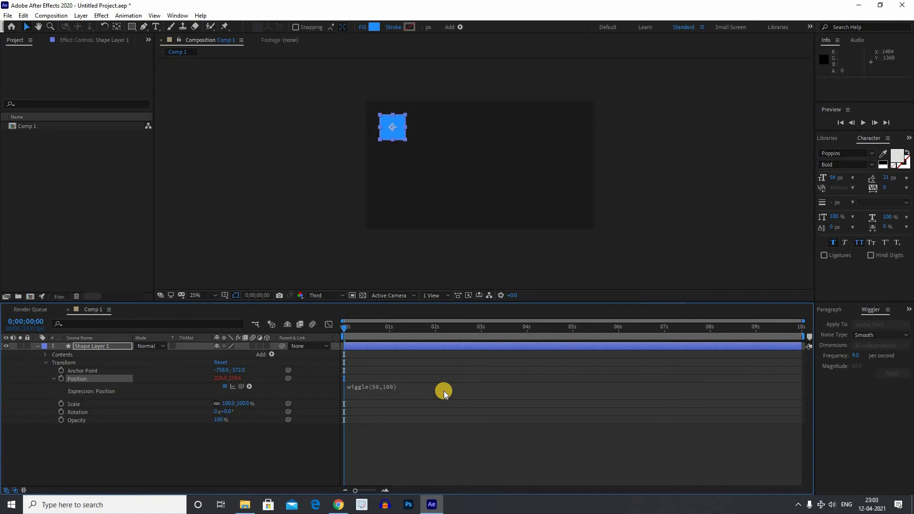
Play back the composition from the start to examine the shake produced by the Position expression
key(space)
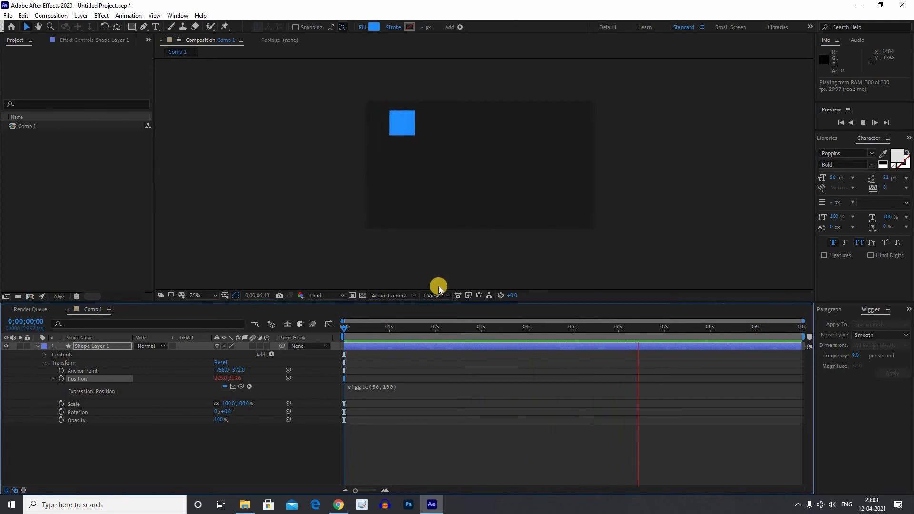
key(space)
click(274, 332)
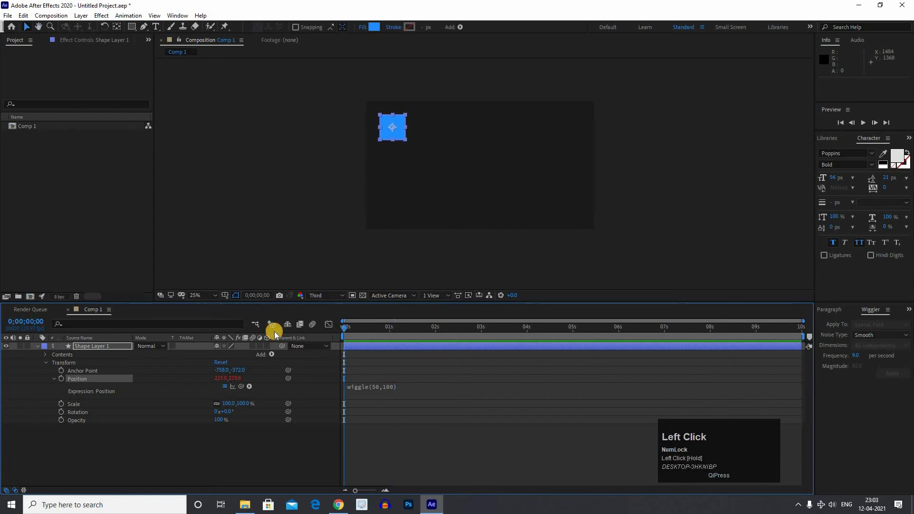
key(space)
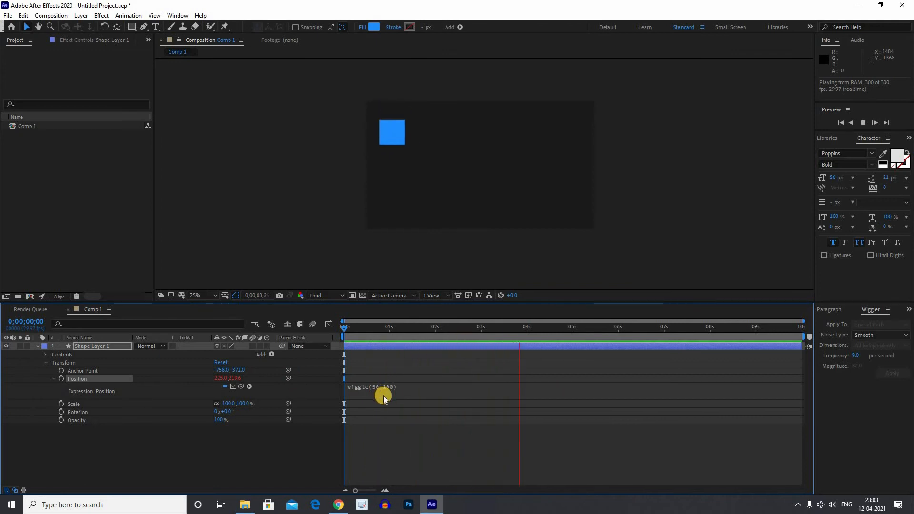
key(space)
Copy the Position expression, change it to wiggle(50,1000) and preview the stronger shake from the start
click(404, 387)
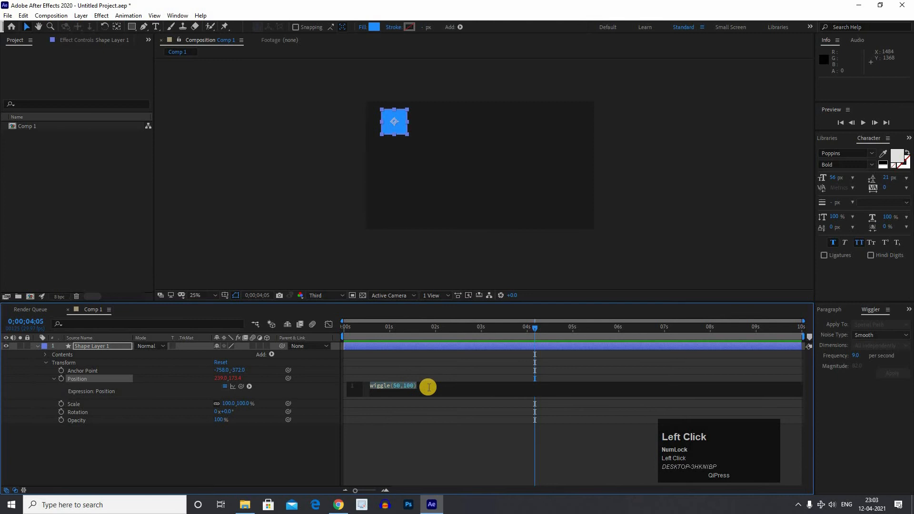
drag(428, 387, 363, 383)
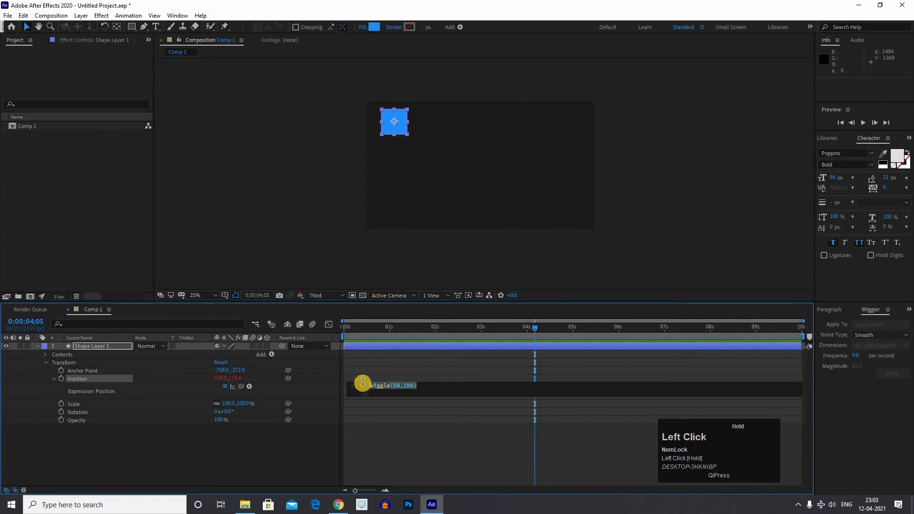
key(ctrl+c)
click(412, 388)
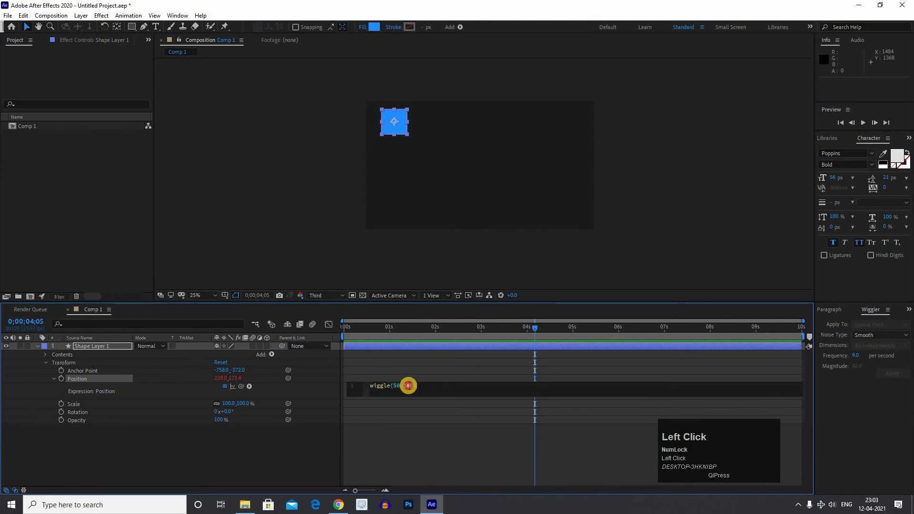
text(000)
click(202, 316)
key(space)
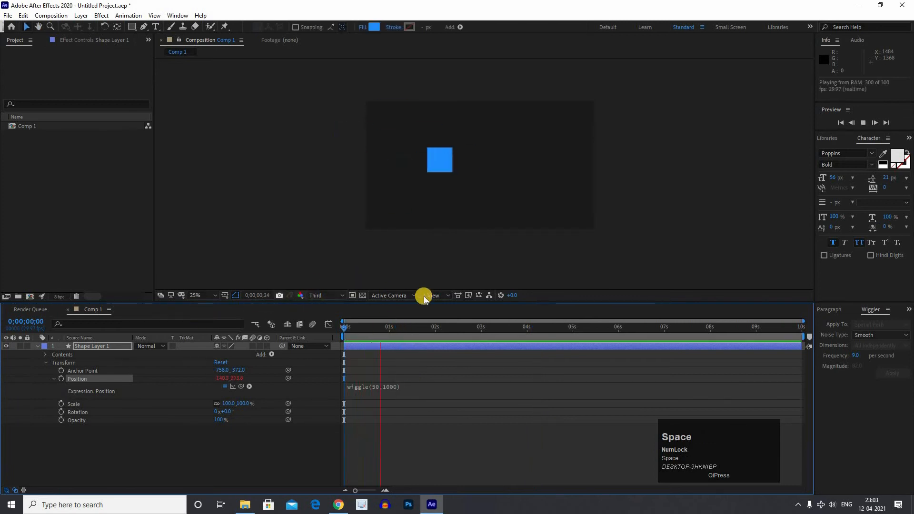
key(space)
Add an expression to Scale by pasting the copied wiggle and changing its values to wiggle(100,1000)
click(61, 405)
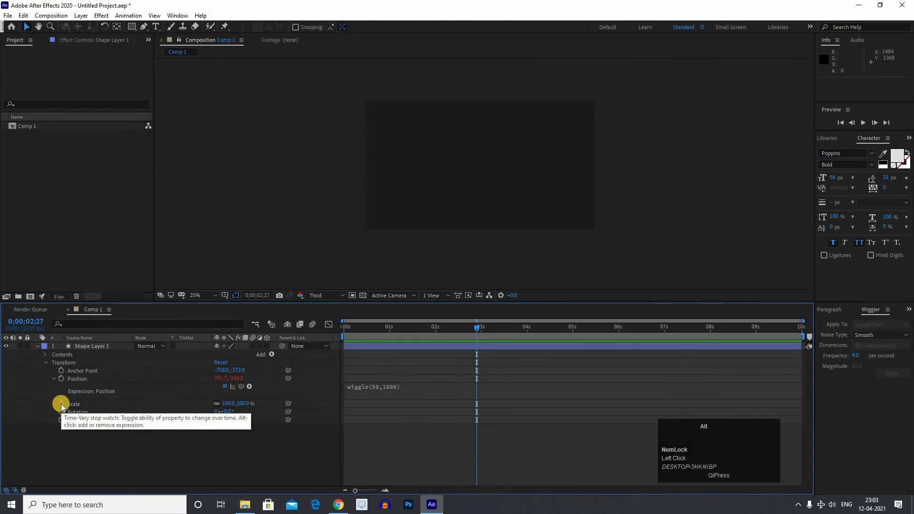
alt+right_click(61, 404)
mouse_move(426, 411)
mouse_down()
mouse_move(359, 413)
mouse_move(429, 410)
mouse_up()
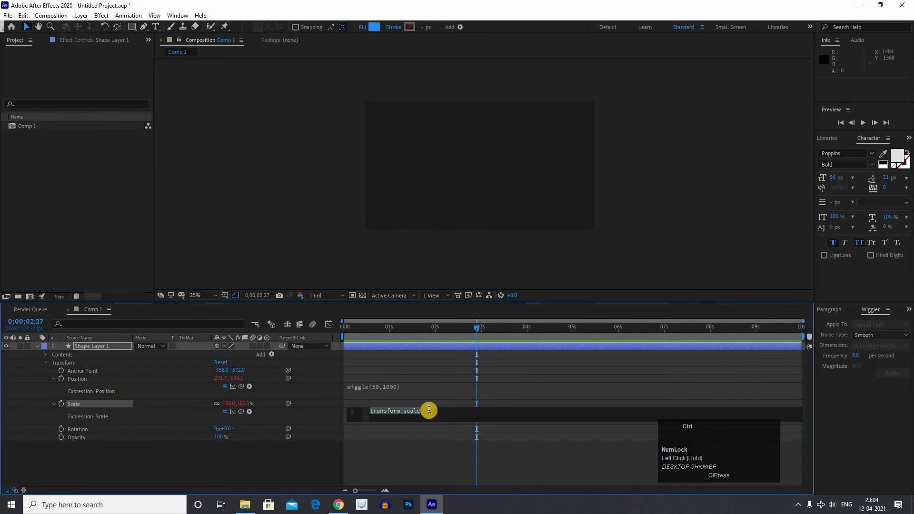
key(ctrl+v)
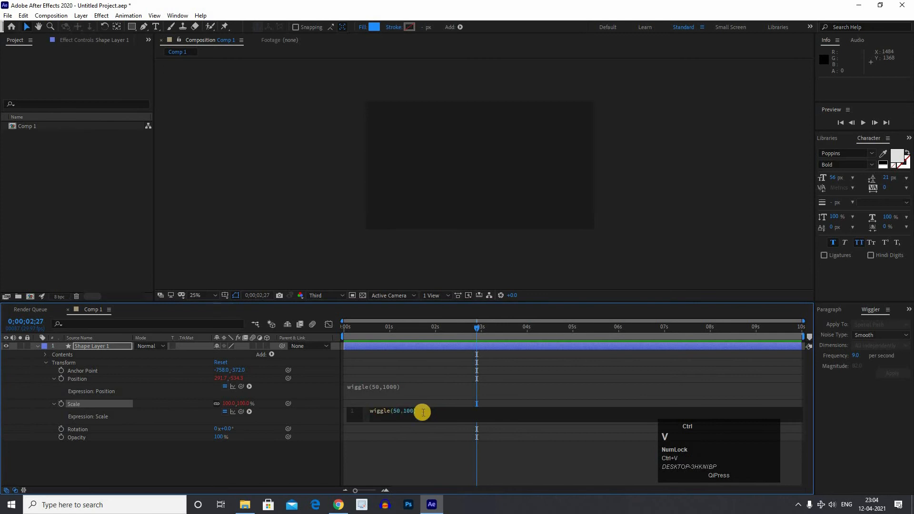
click(396, 411)
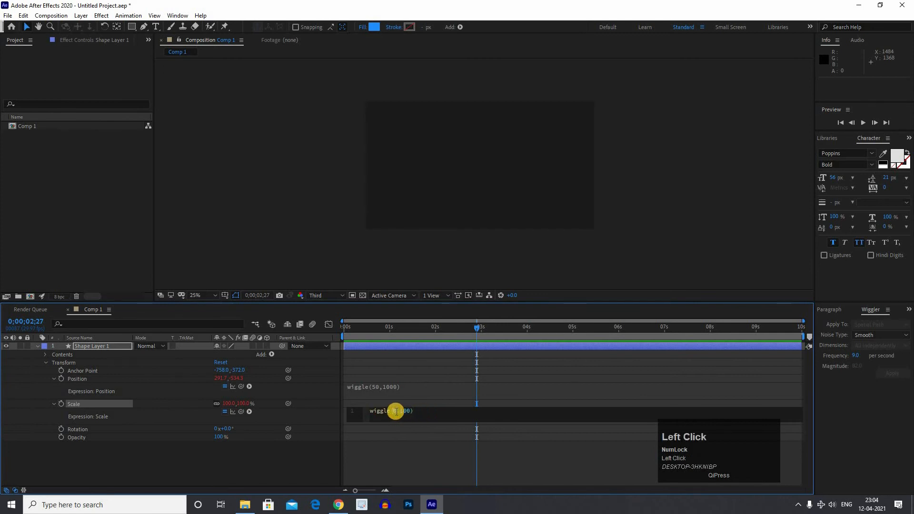
text(100)
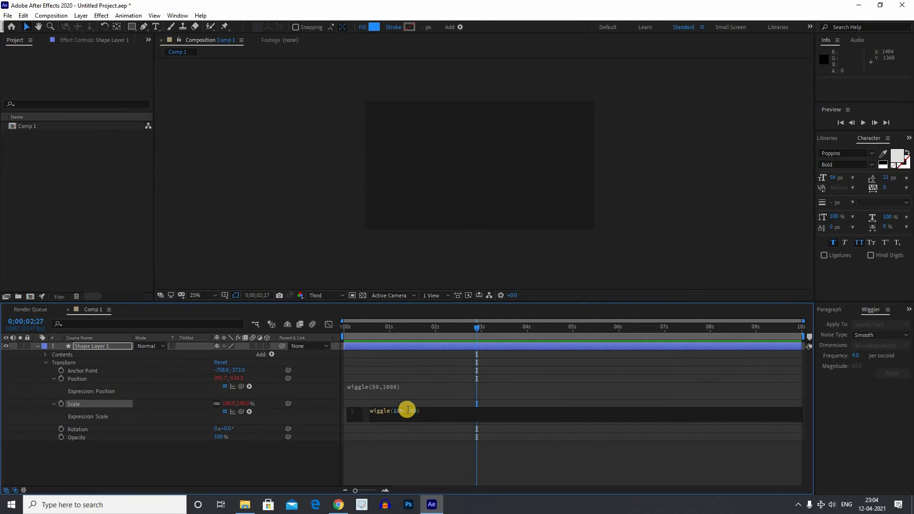
double_click(412, 410)
text(1000)
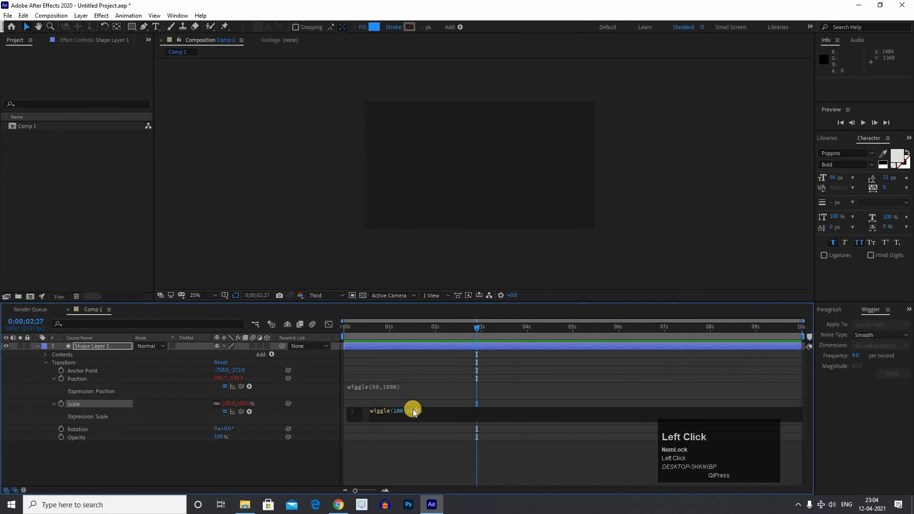
click(398, 365)
Preview the combined Position and Scale wiggle from the start of the timeline
drag(372, 332, 254, 332)
key(space)
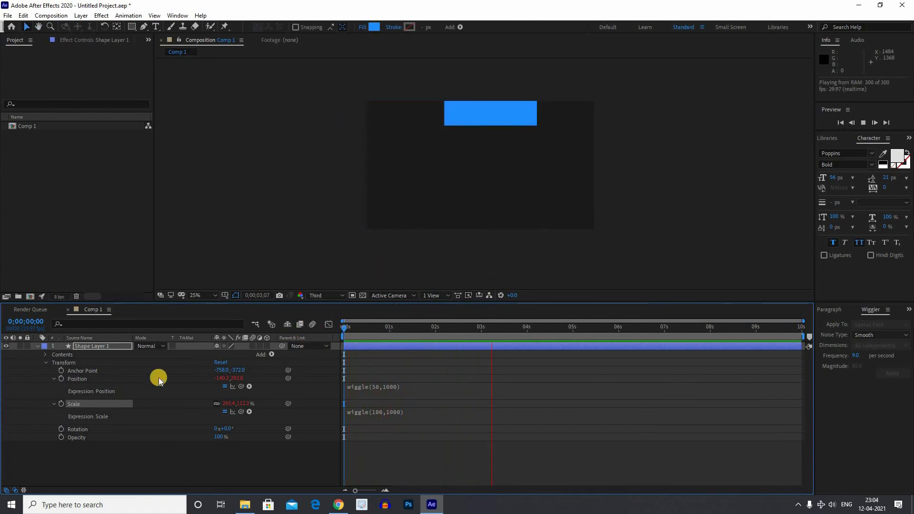
key(space)
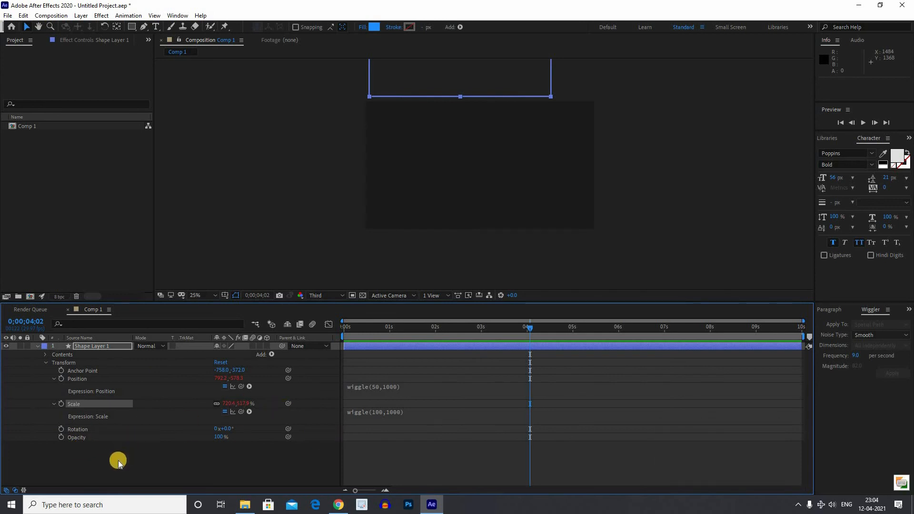
click(398, 353)
drag(339, 326, 330, 326)
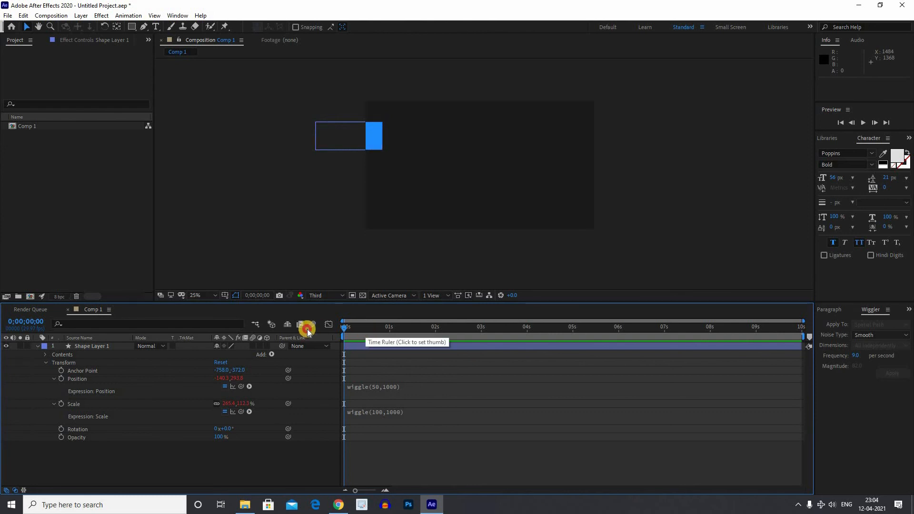
click(324, 331)
key(space)
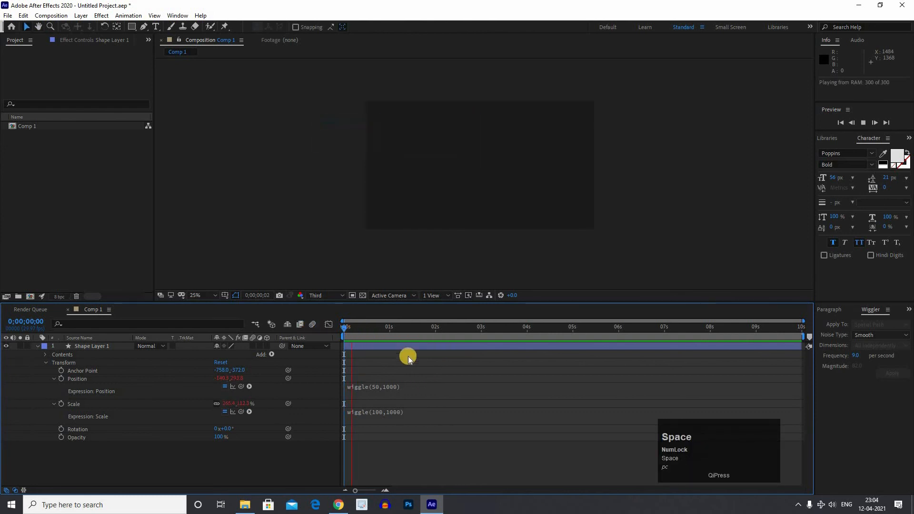